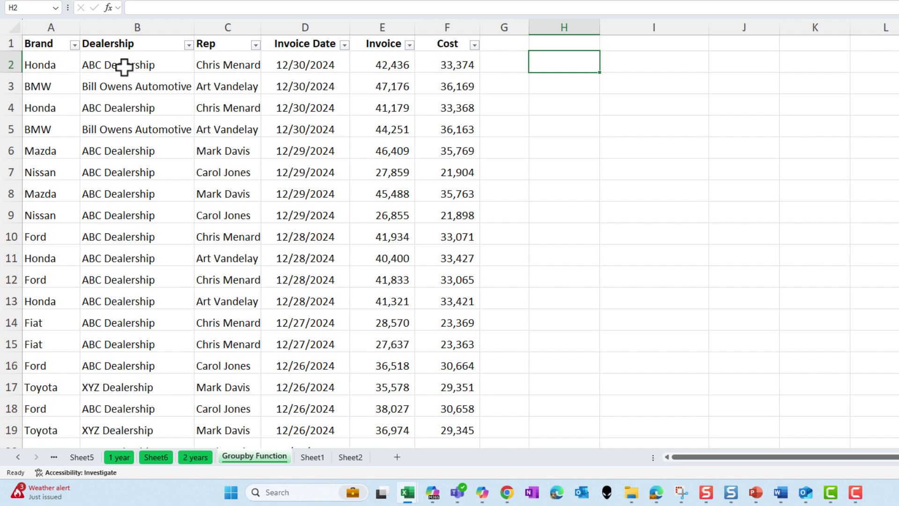
Enter =GROUPBY( in H2 with Brand:Dealership as row fields and Invoice as values
text(=)
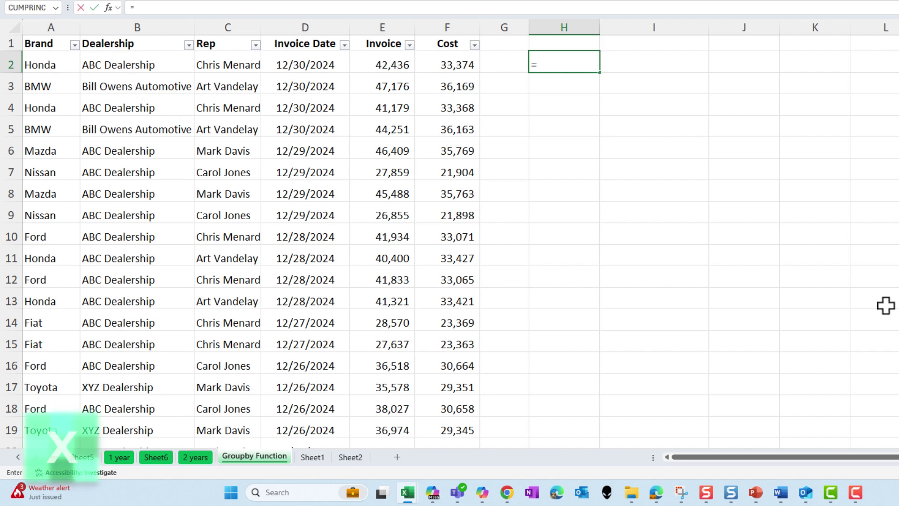
text(grou)
key(Tab)
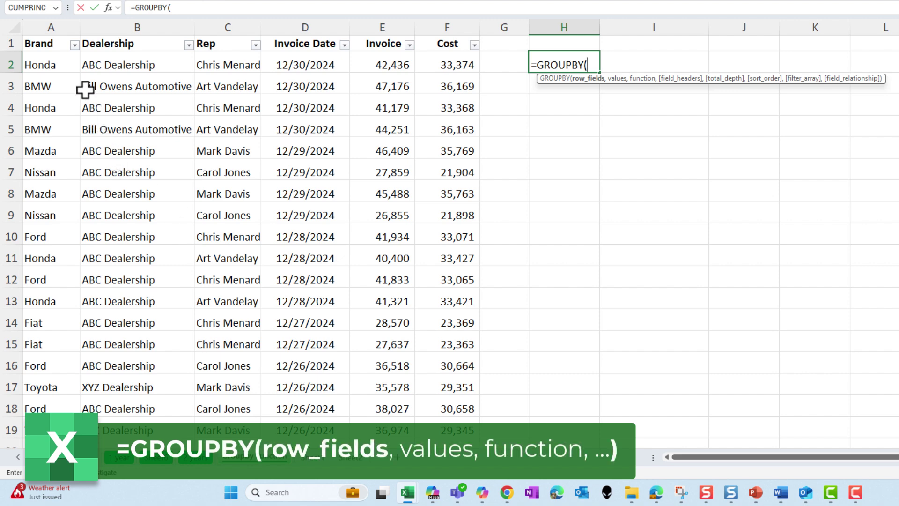
drag(61, 36, 125, 38)
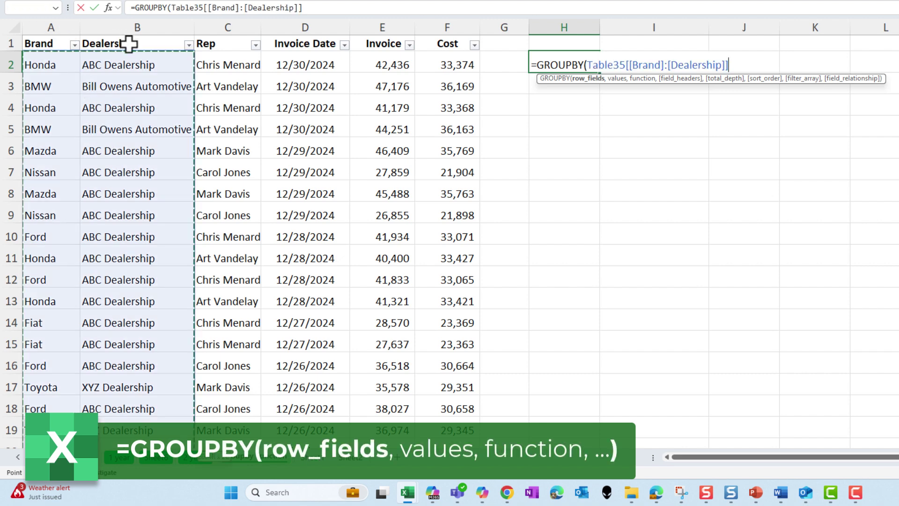
text(,)
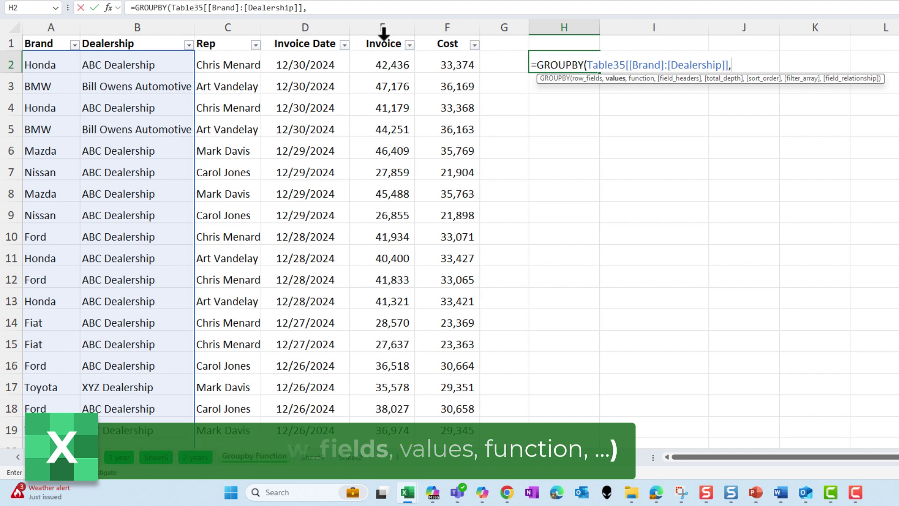
click(383, 32)
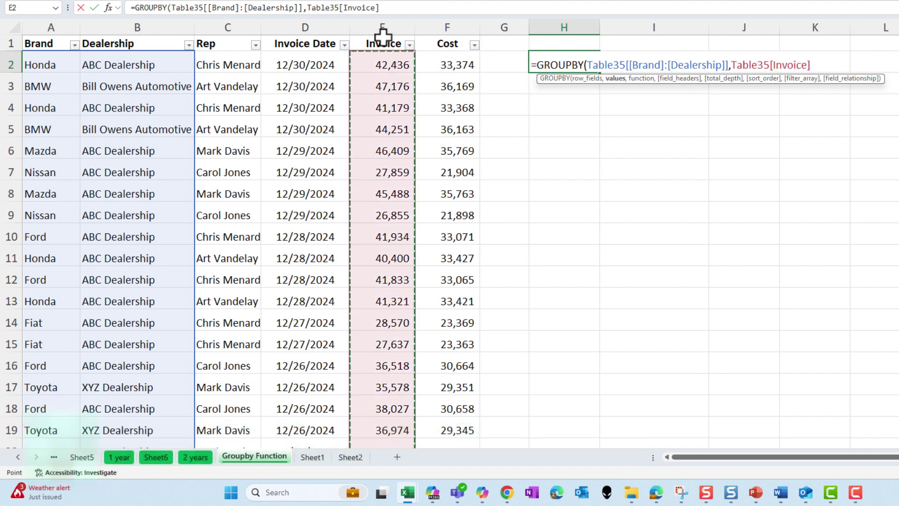
text(,)
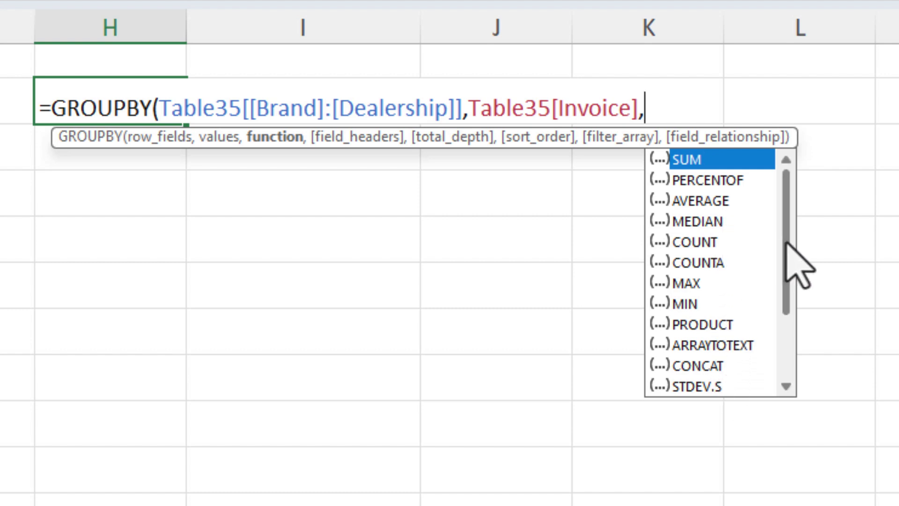
drag(786, 243, 781, 317)
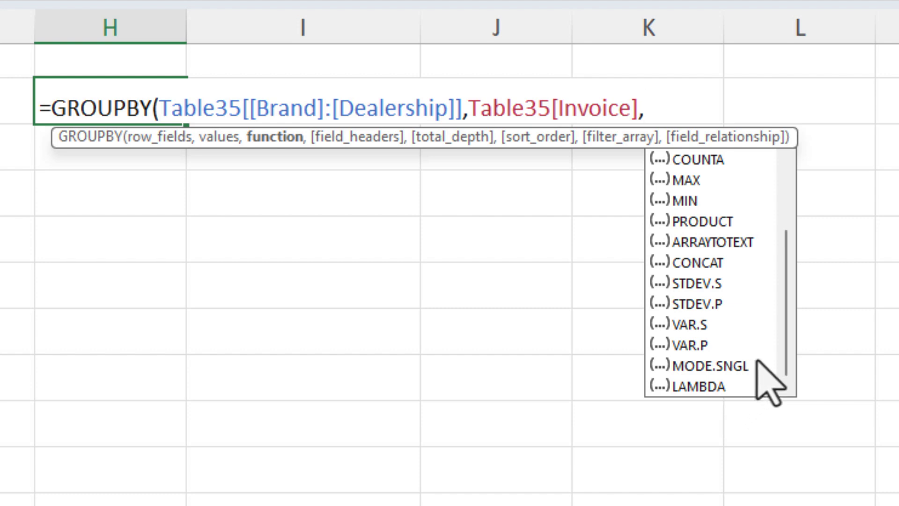
scroll(796, 342, up, 1)
scroll(810, 263, up, 2)
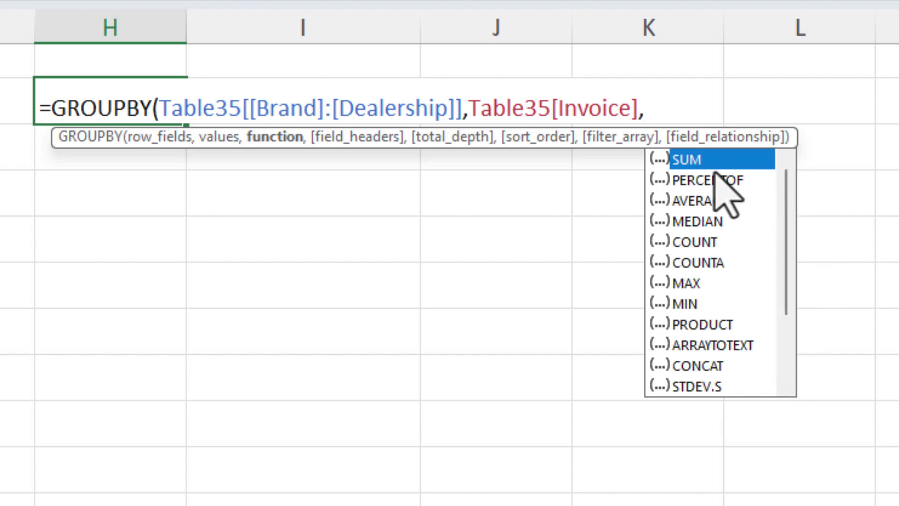
Choose SUM to complete the GROUPBY formula, then review H2 and the first total in J2
double_click(702, 160)
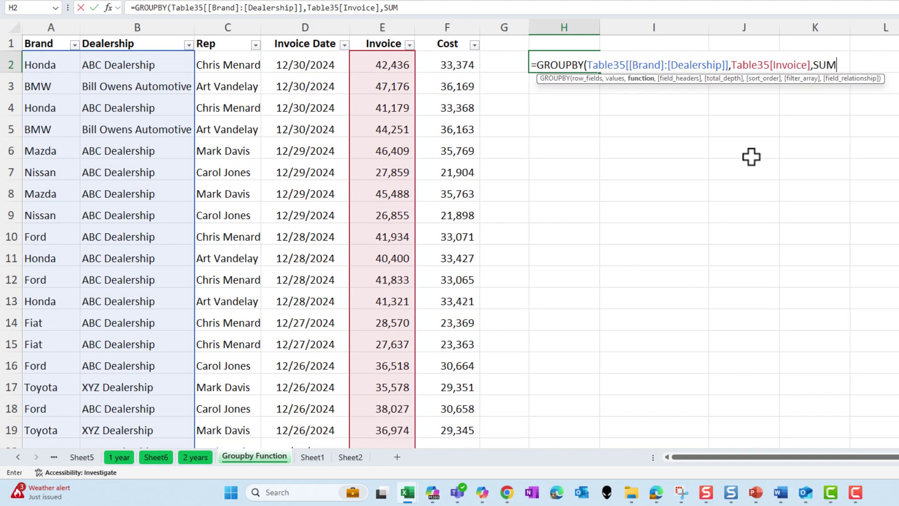
key(Return)
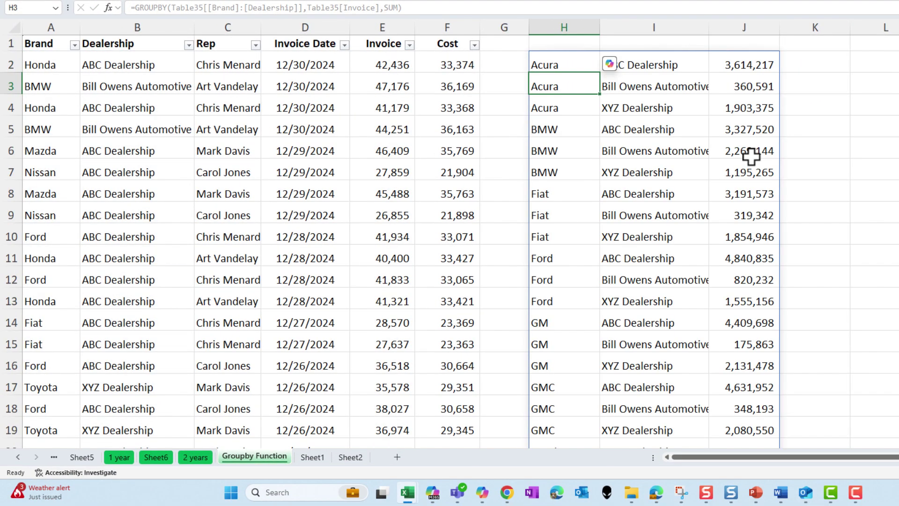
click(539, 64)
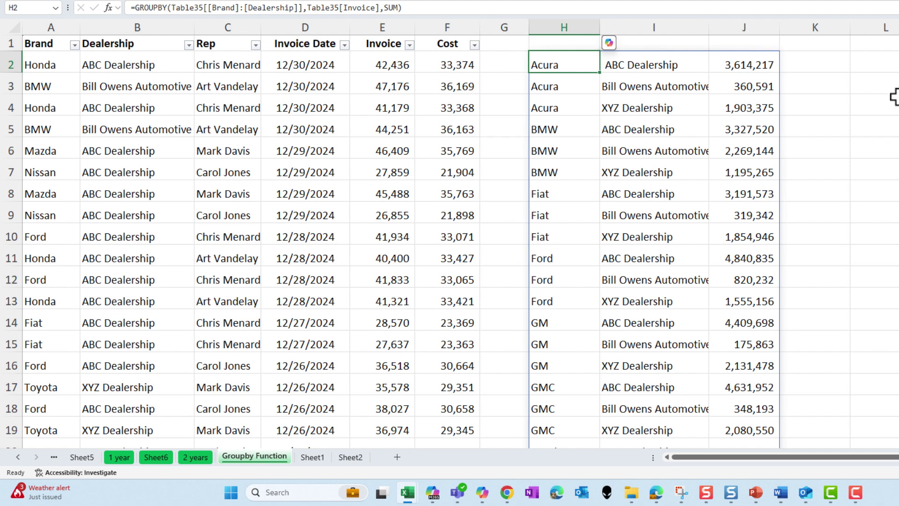
click(751, 65)
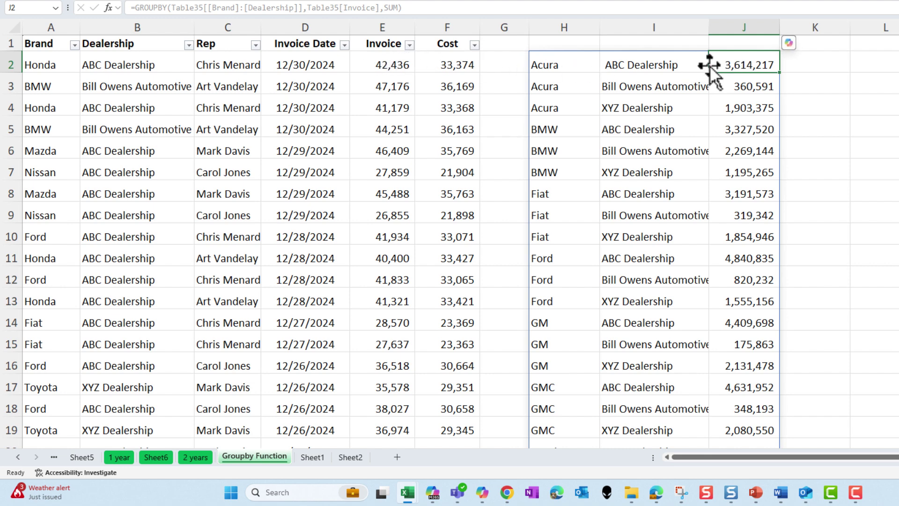
click(385, 61)
text(1545666)
key(ctrl+Return)
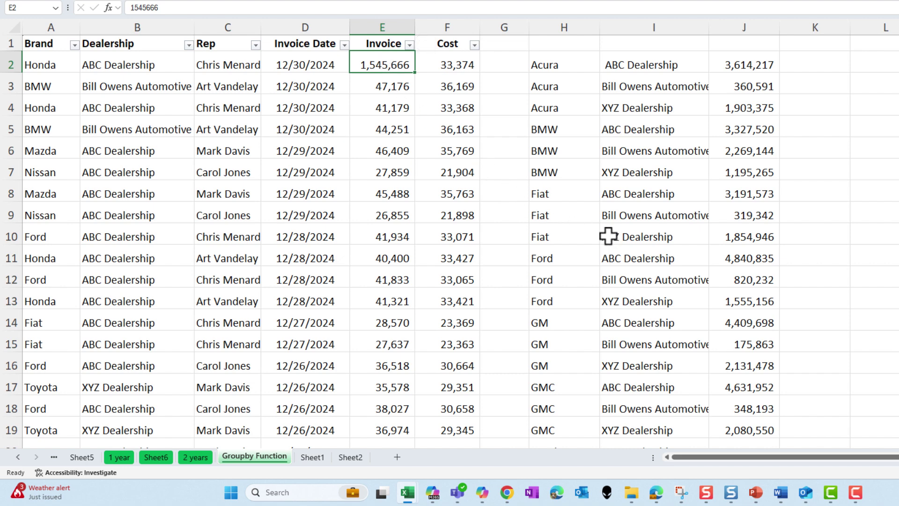
scroll(609, 237, down, 2)
click(731, 322)
scroll(726, 314, up, 2)
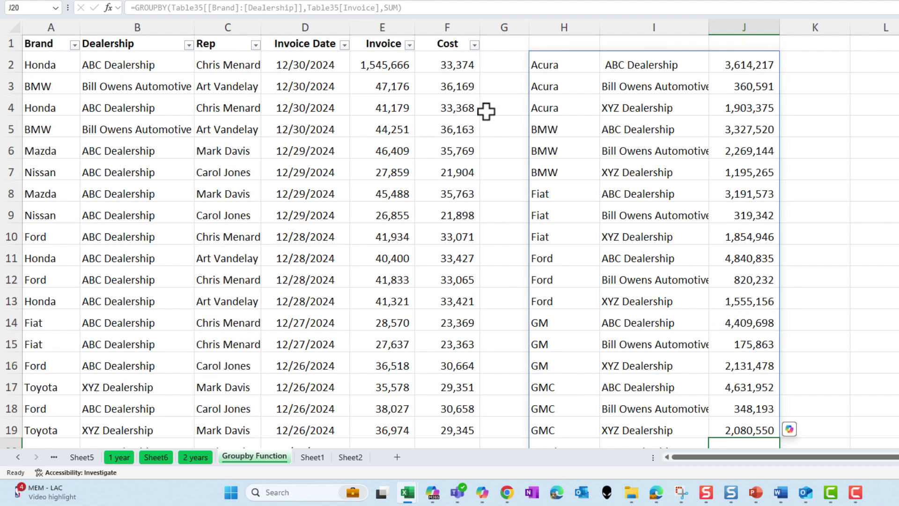
key(ctrl+z)
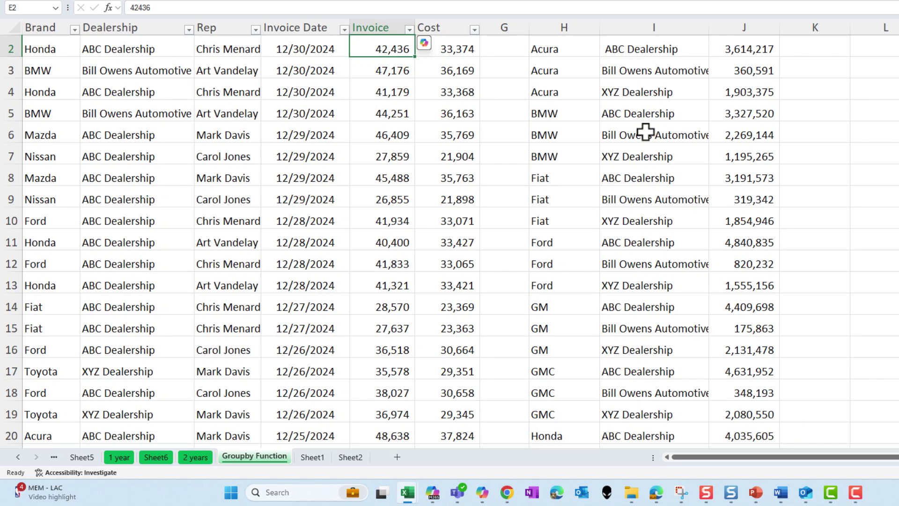
scroll(750, 196, down, 5)
scroll(729, 223, up, 2)
click(728, 241)
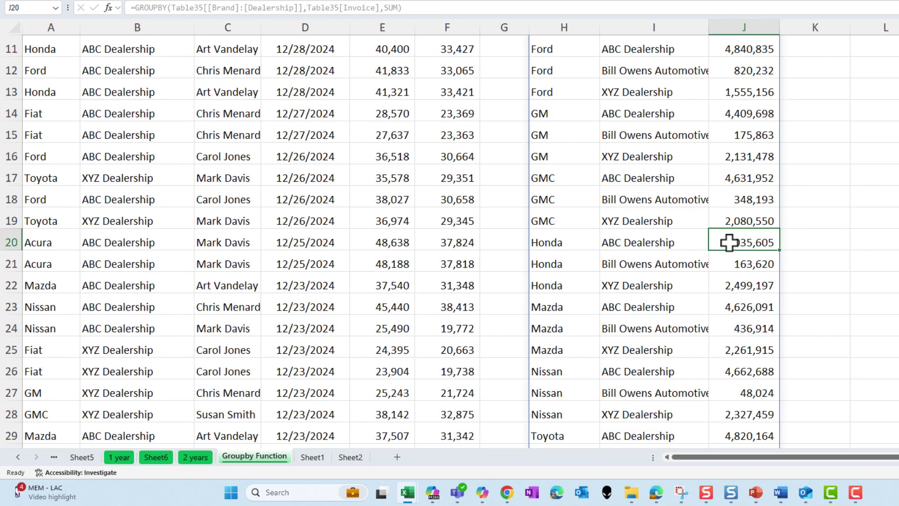
scroll(684, 244, up, 3)
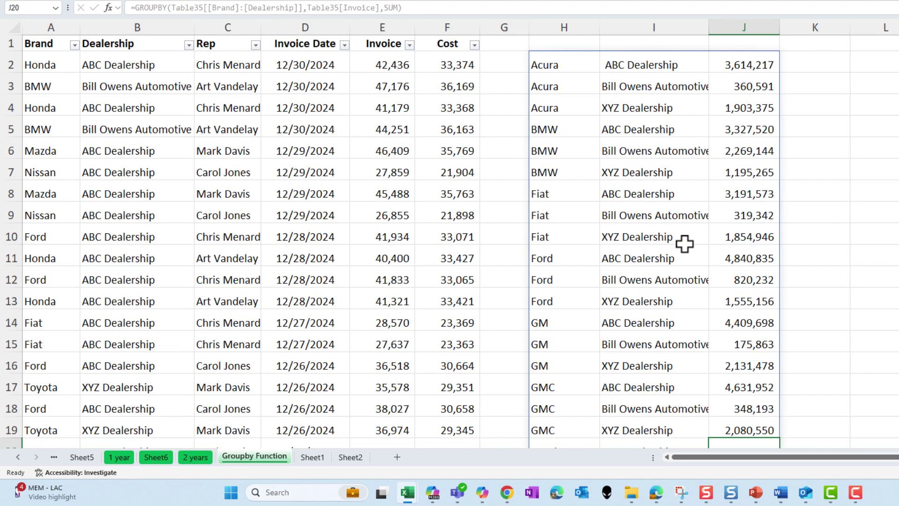
click(395, 60)
click(739, 64)
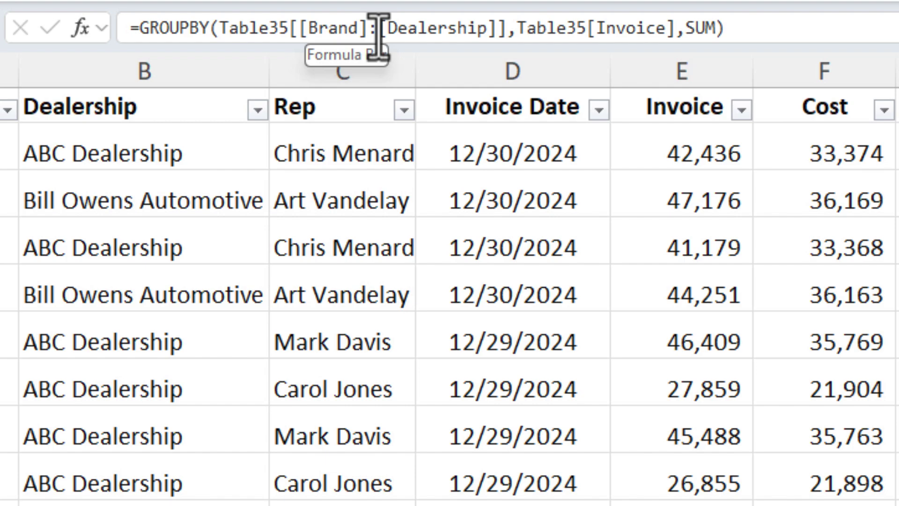
Start a new formula in L2 with an equals sign
text(=)
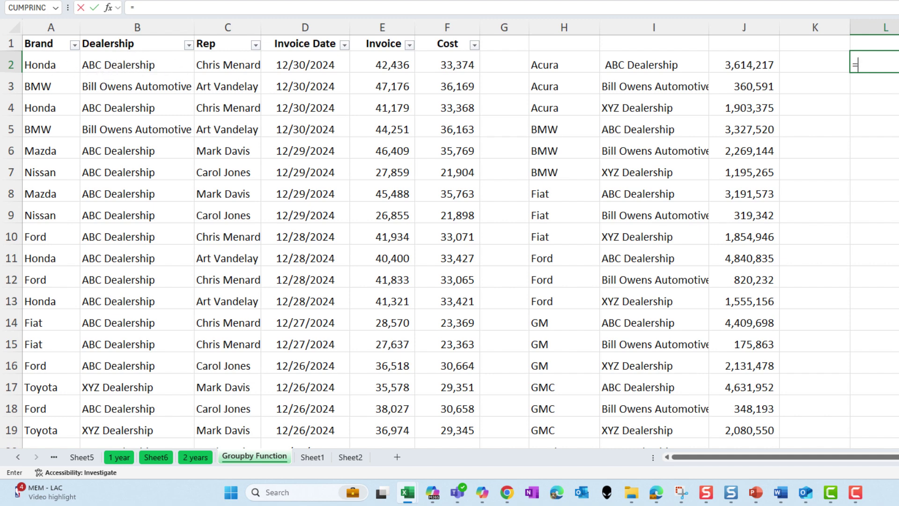
Enter a VSTACK formula in L2 combining the Brand and Dealership columns
text(vst)
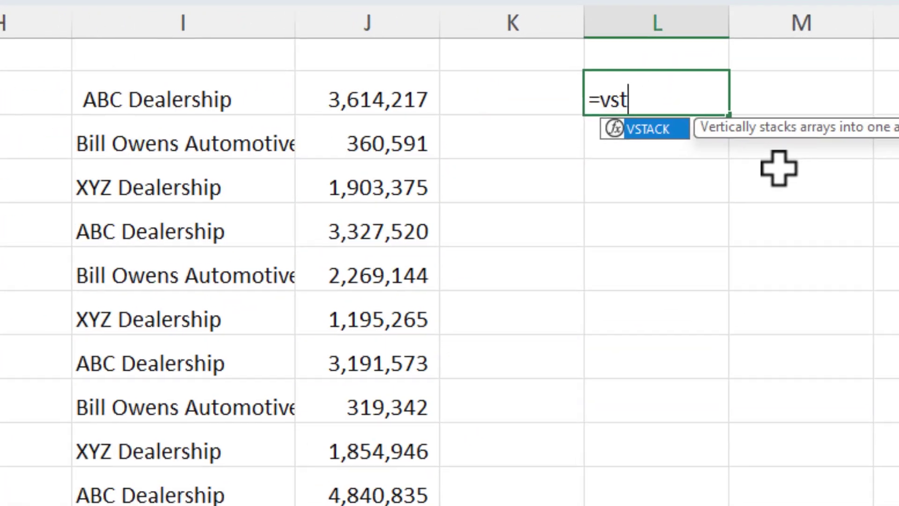
key(Tab)
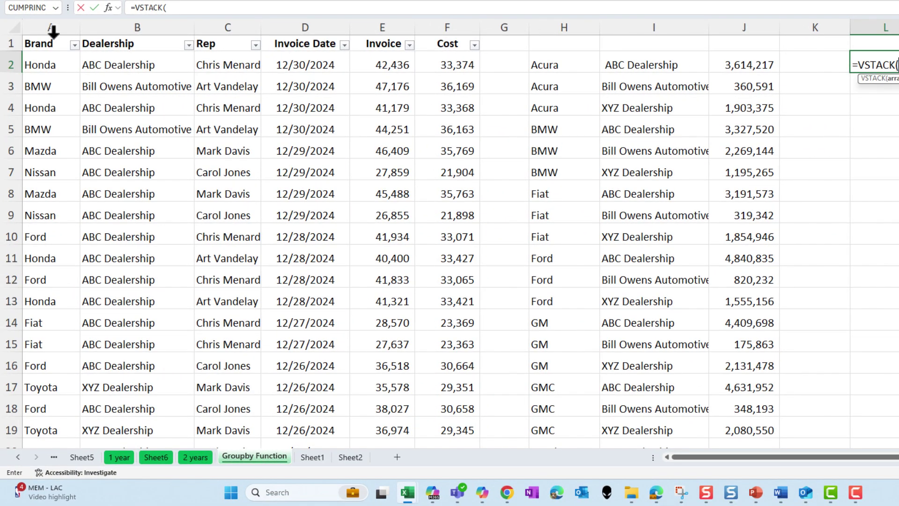
click(53, 32)
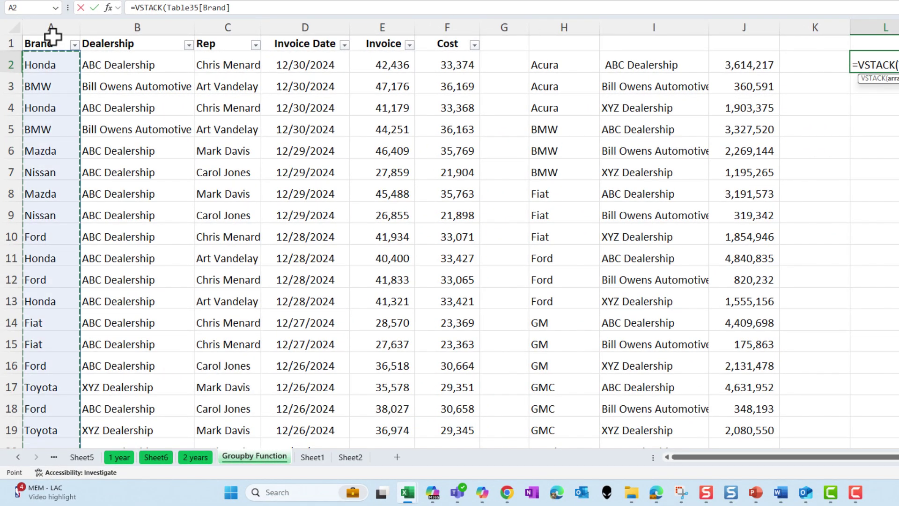
text(,)
click(104, 33)
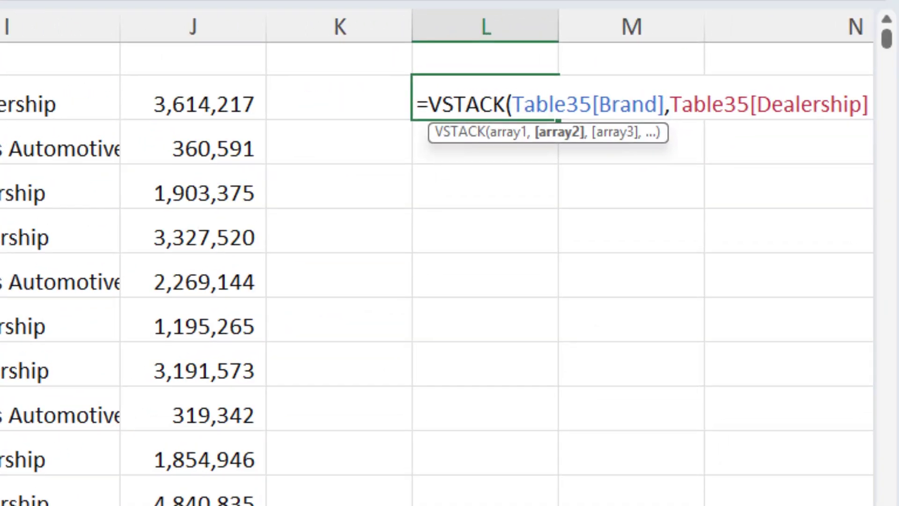
key(Return)
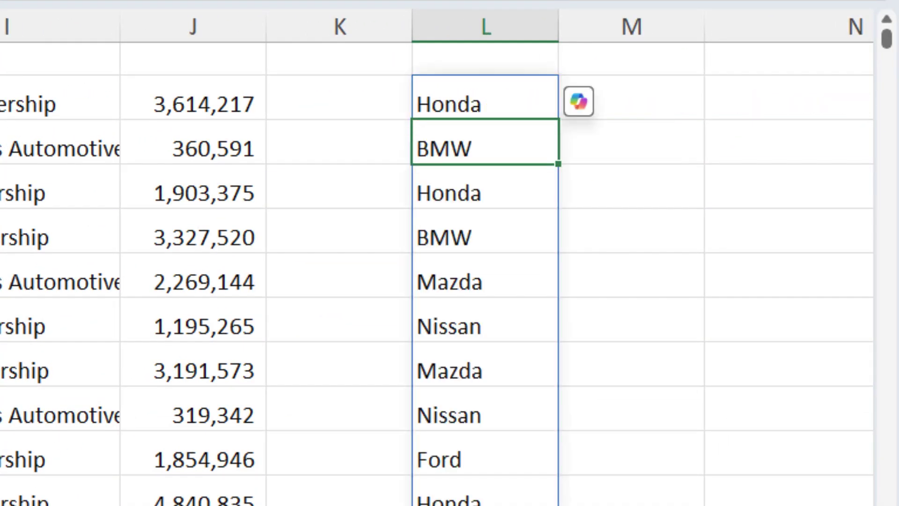
Change VSTACK to HSTACK in L2 so Brand and Dealership spill as two columns
key(Up)
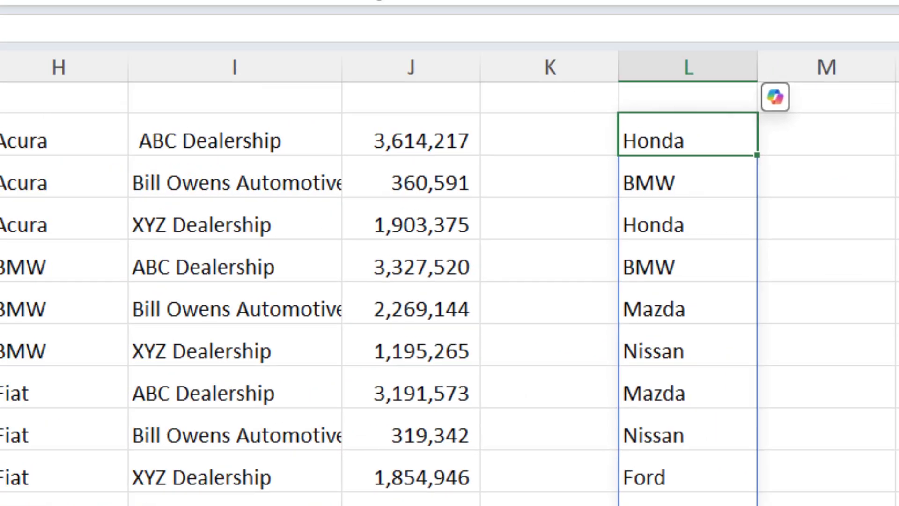
click(214, 178)
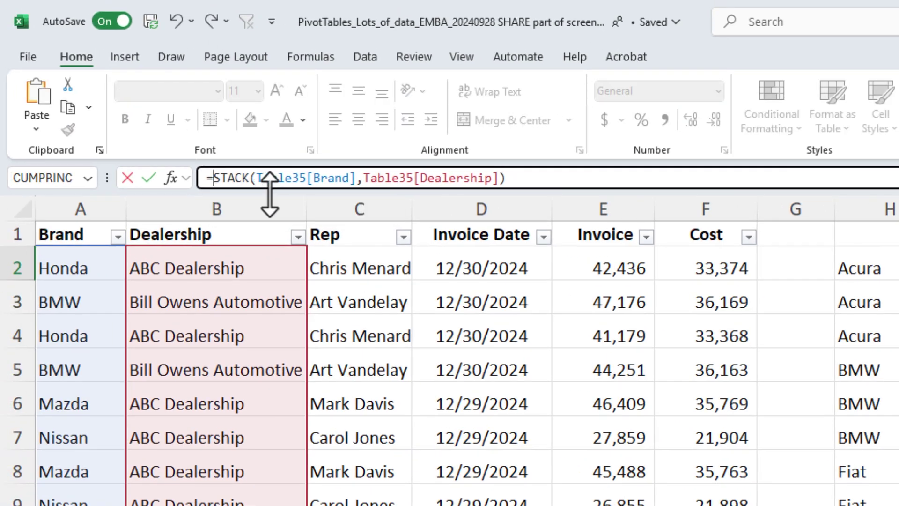
text(H)
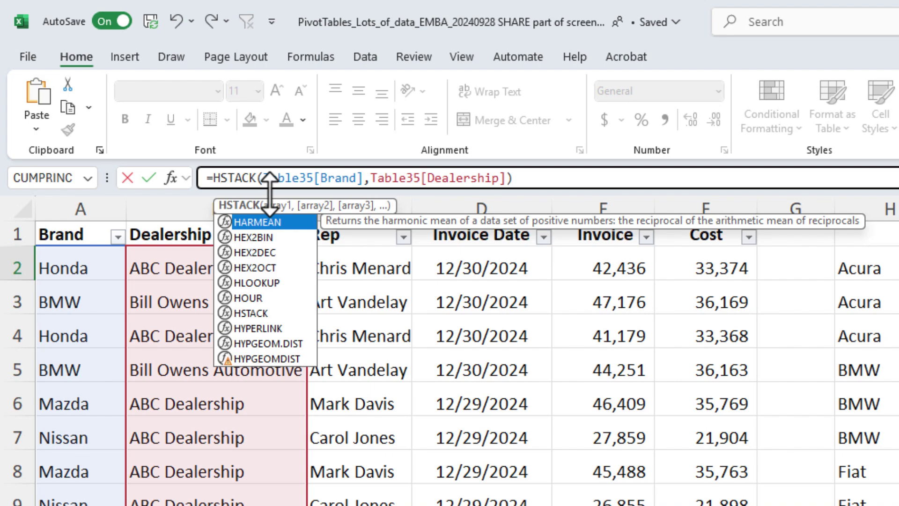
key(Return)
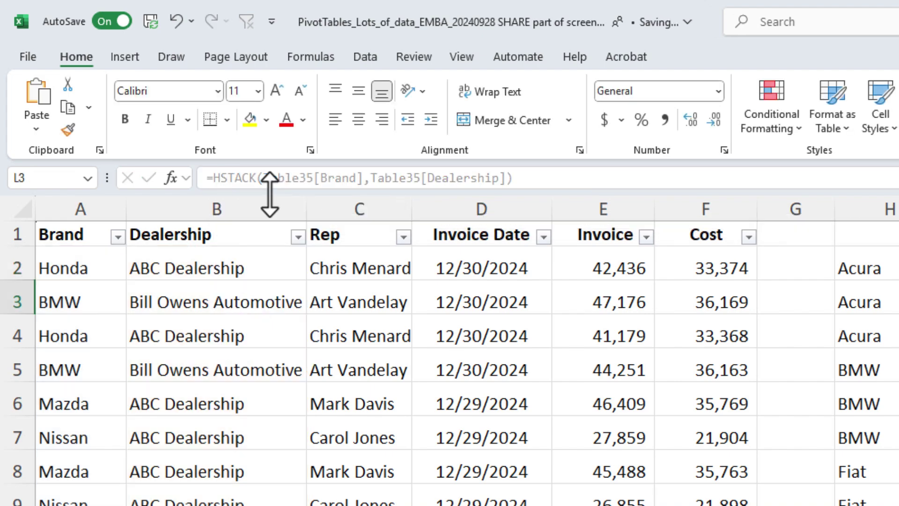
key(Up)
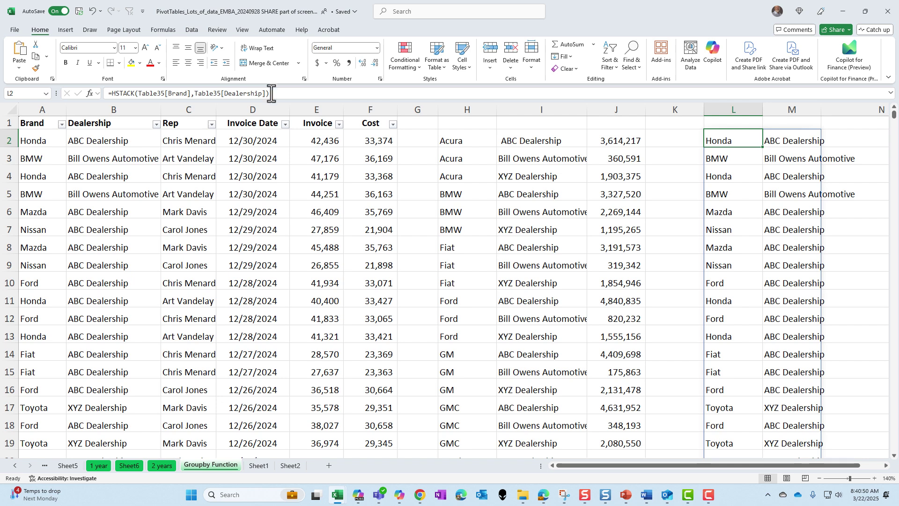
click(271, 93)
key(Escape)
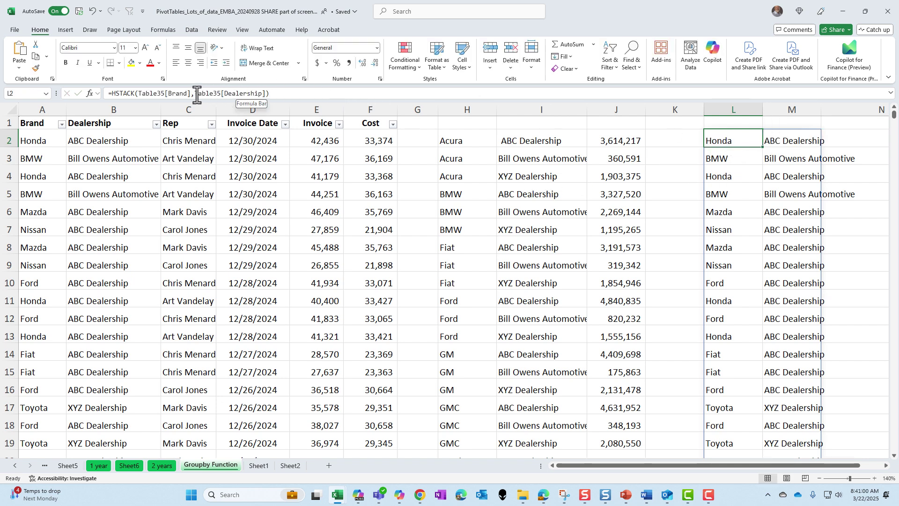
Swap Dealership for Rep in L2's HSTACK to preview Brand-Rep pairs, then clear L2
drag(195, 93, 314, 99)
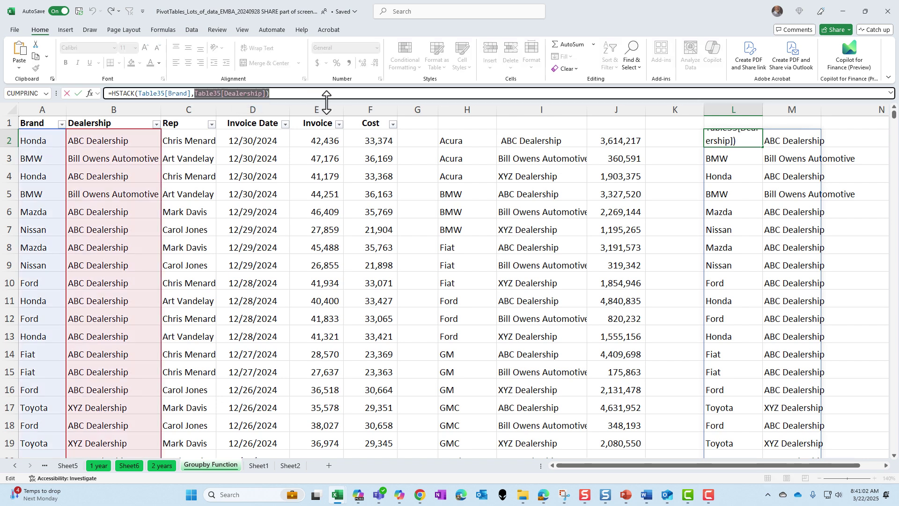
key(Delete)
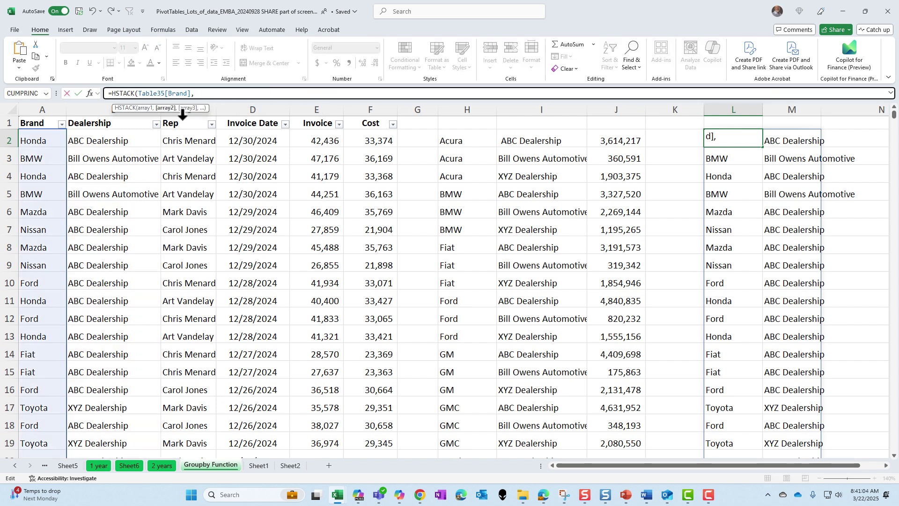
click(182, 114)
key(ctrl+Return)
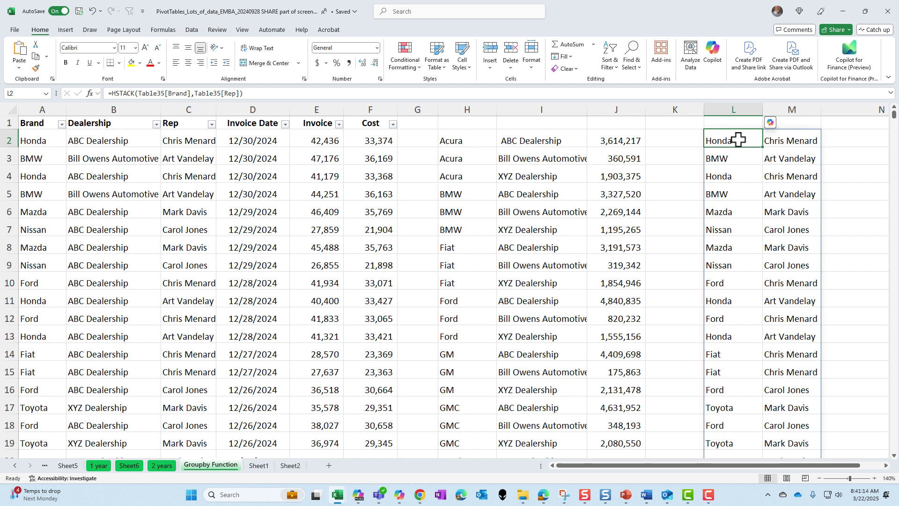
key(Delete)
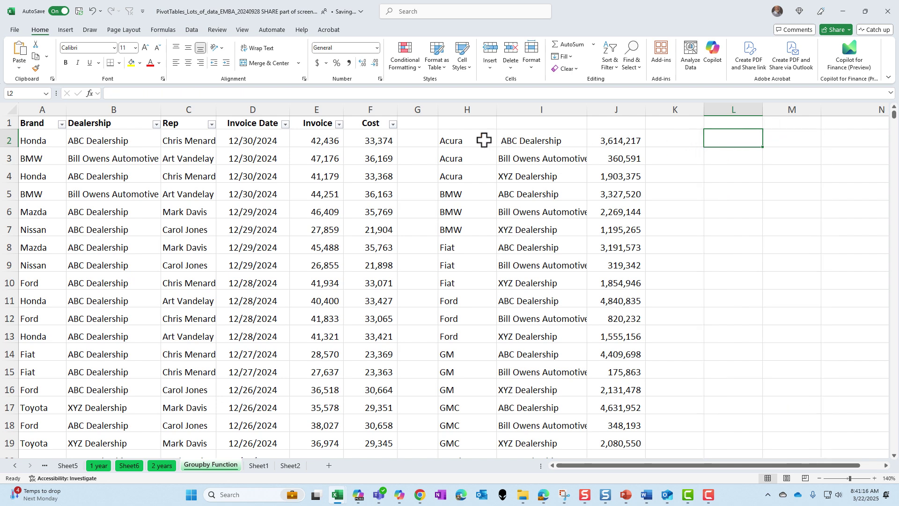
Replace H2's Brand:Dealership range with HSTACK(Table35[Brand],Table35[Rep])
click(463, 139)
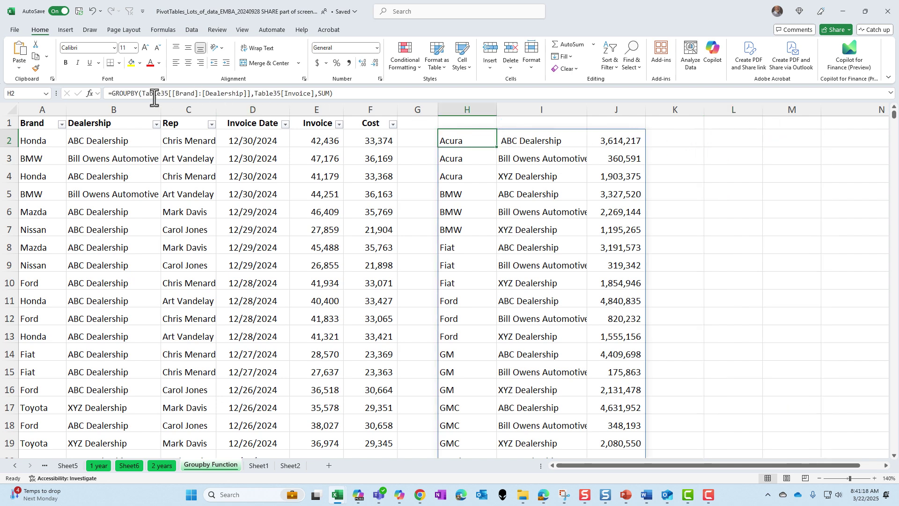
click(141, 93)
drag(142, 94, 249, 93)
key(Delete)
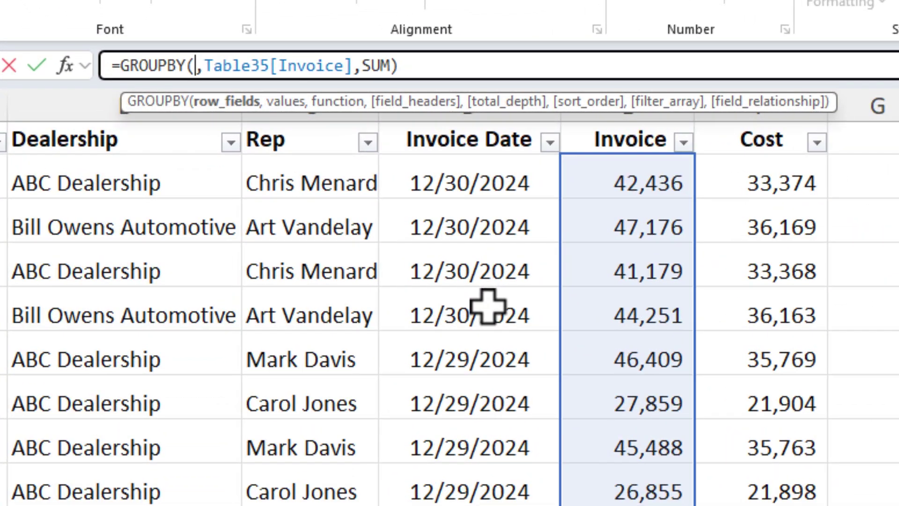
text(hs)
key(Tab)
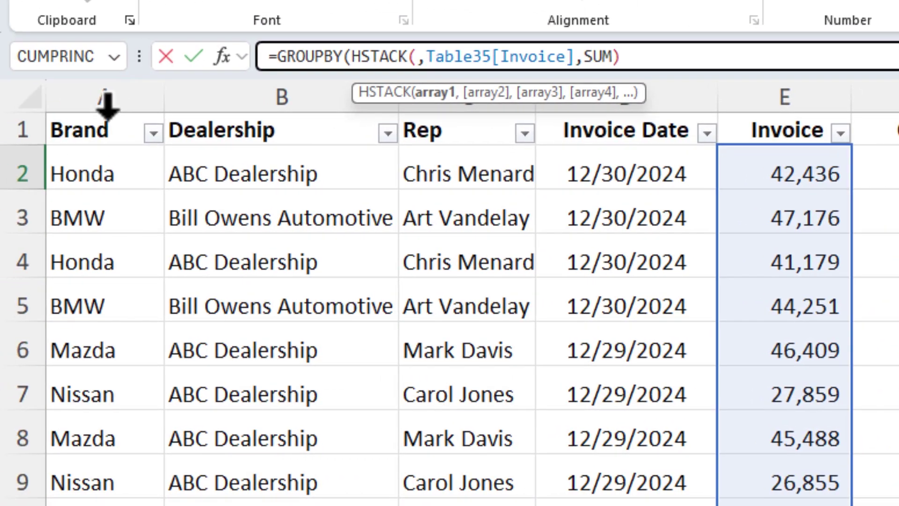
click(105, 119)
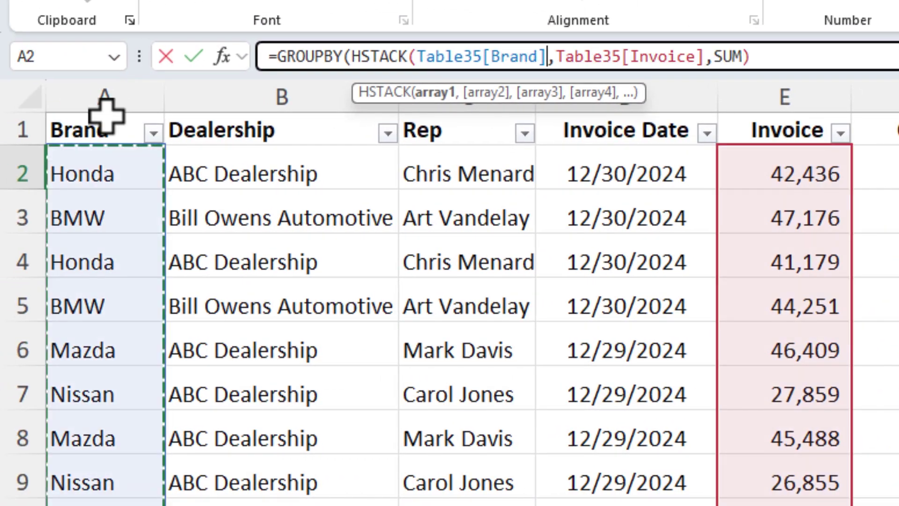
text(,)
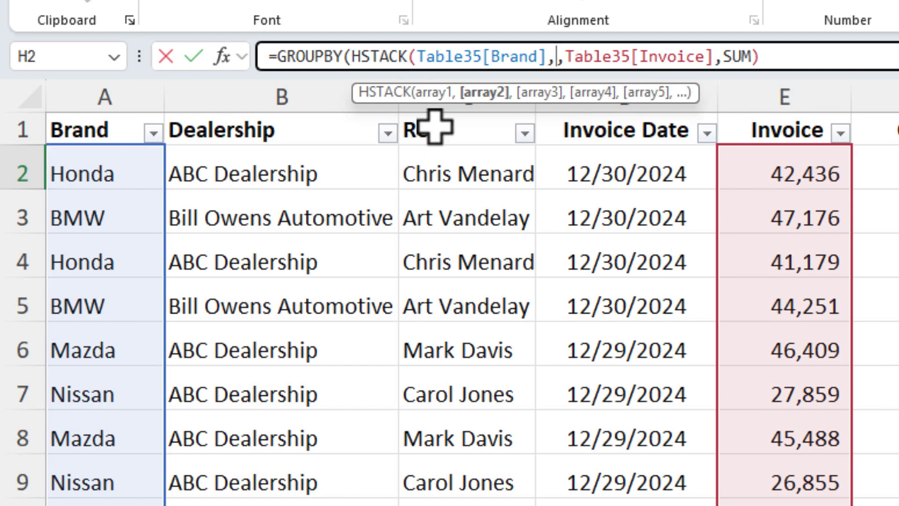
click(435, 121)
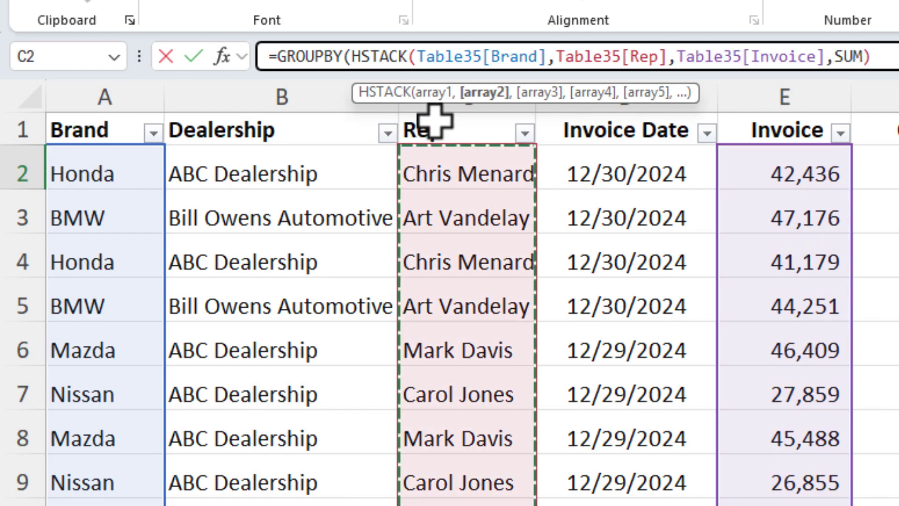
text())
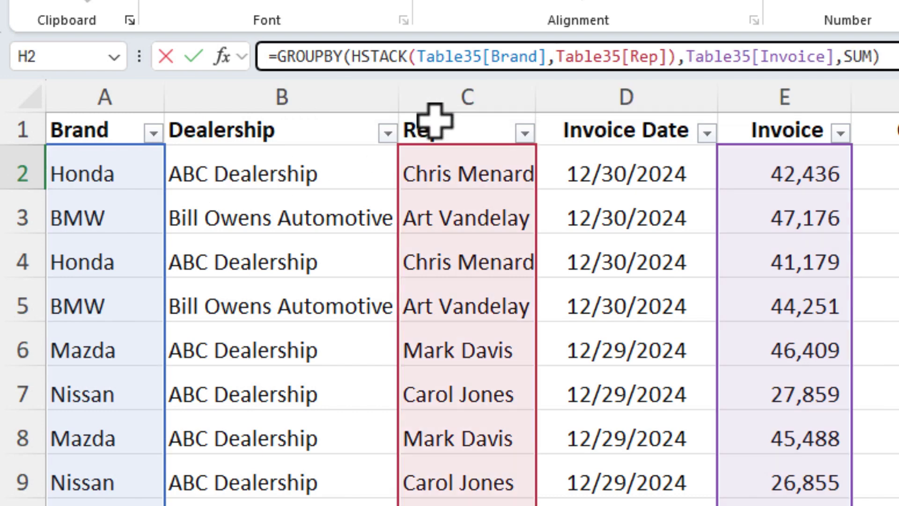
key(Return)
key(Up)
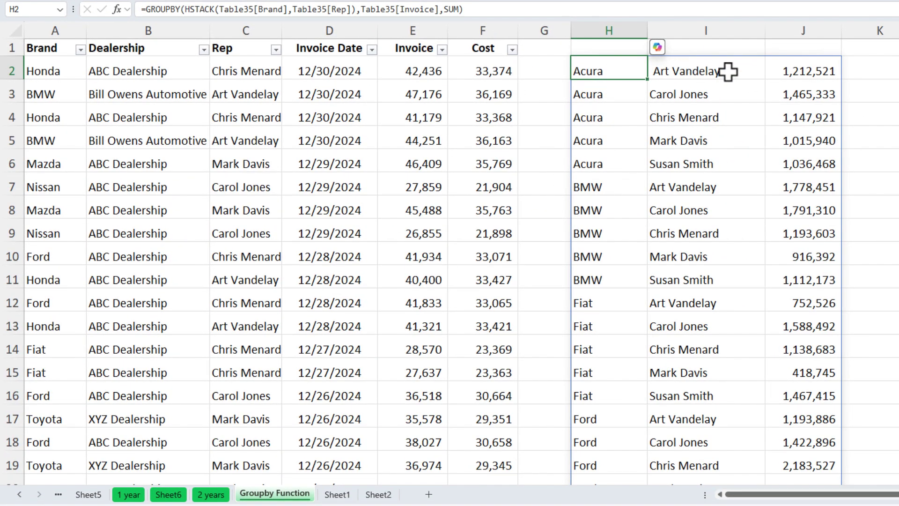
Filter Brand to Acura and Rep to Art Vandelay, then select Invoice to read its 1,212,521 sum
click(790, 72)
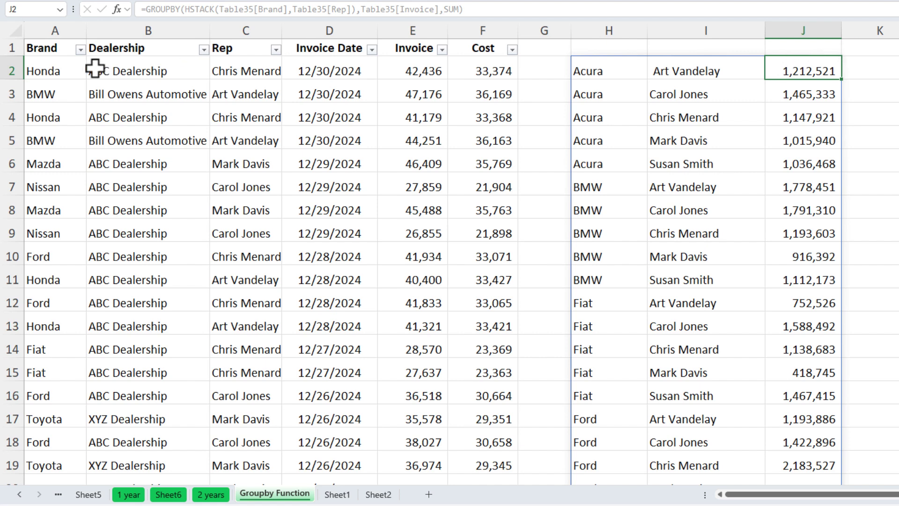
click(81, 49)
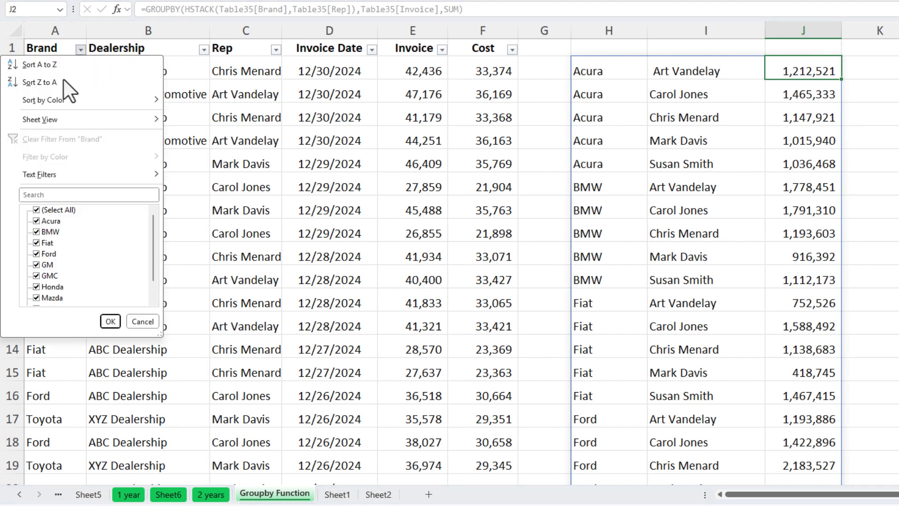
click(53, 211)
click(110, 321)
click(276, 49)
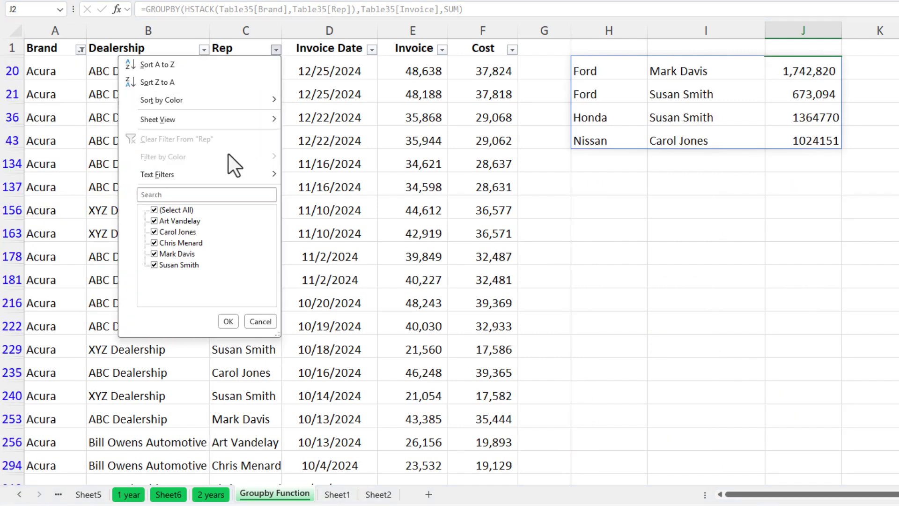
click(184, 209)
click(229, 322)
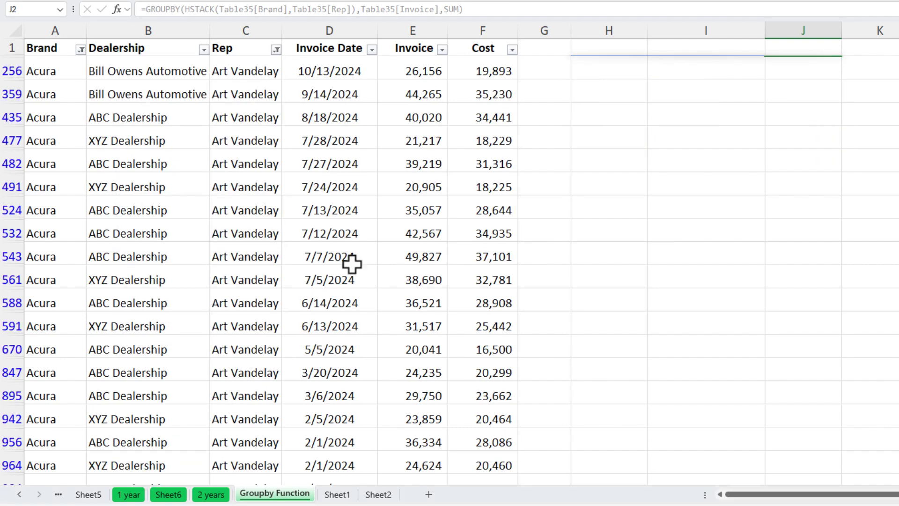
click(423, 32)
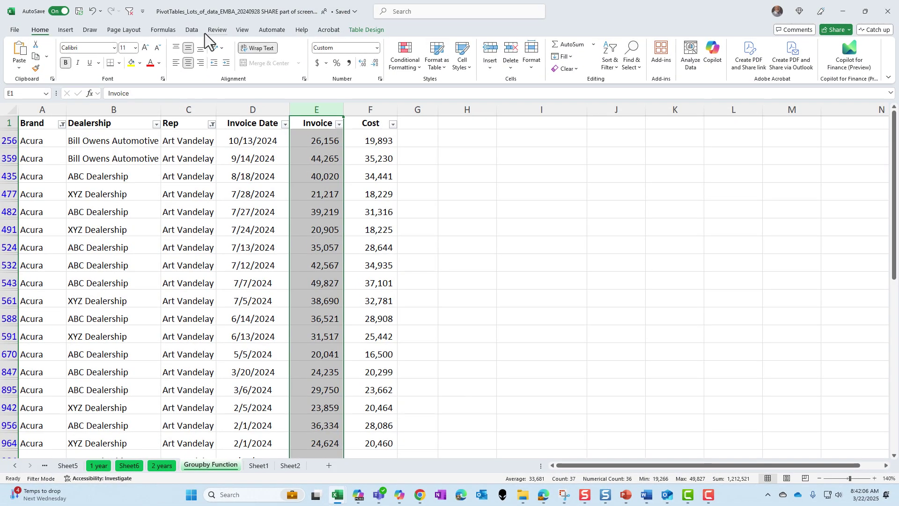
Clear all table filters and paste the 1,212,521 check total into L2
click(196, 31)
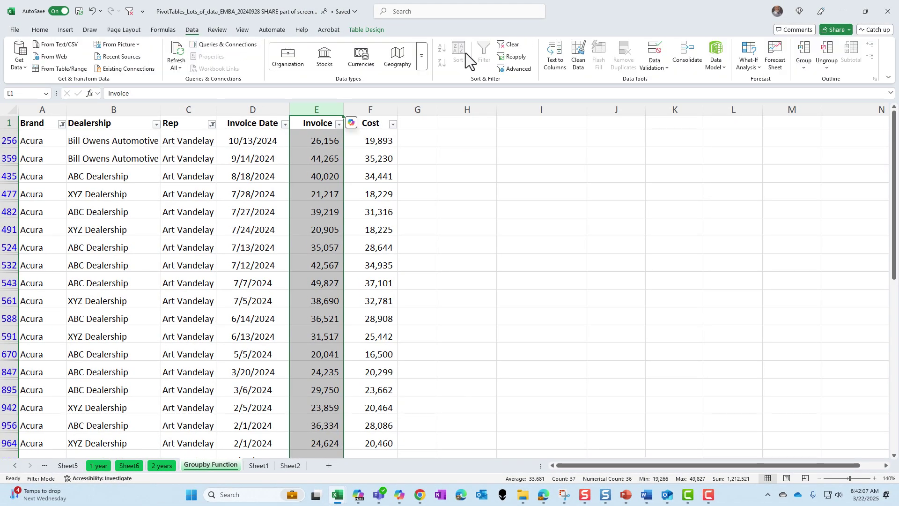
click(508, 45)
click(717, 141)
key(ctrl+v)
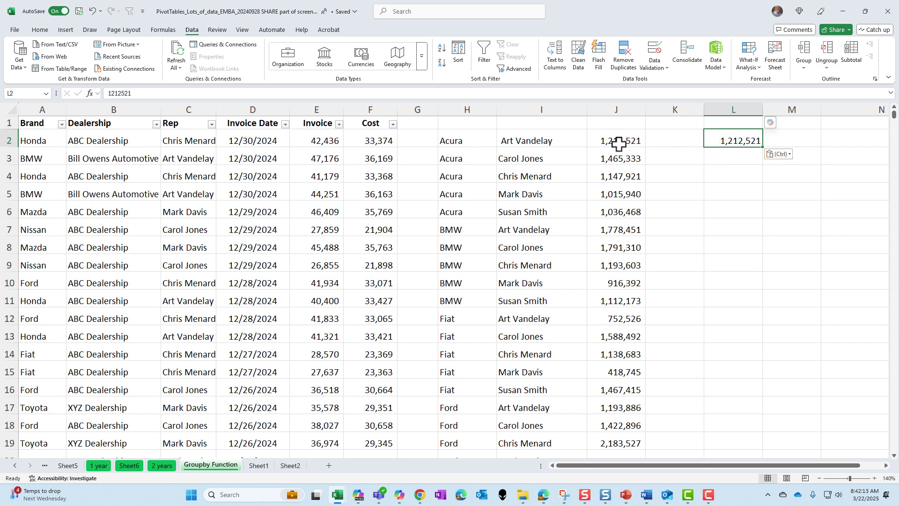
click(464, 140)
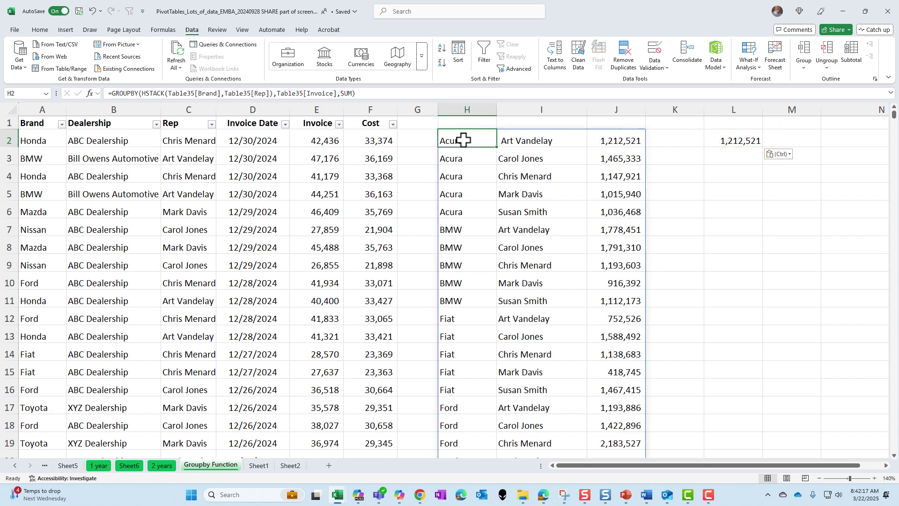